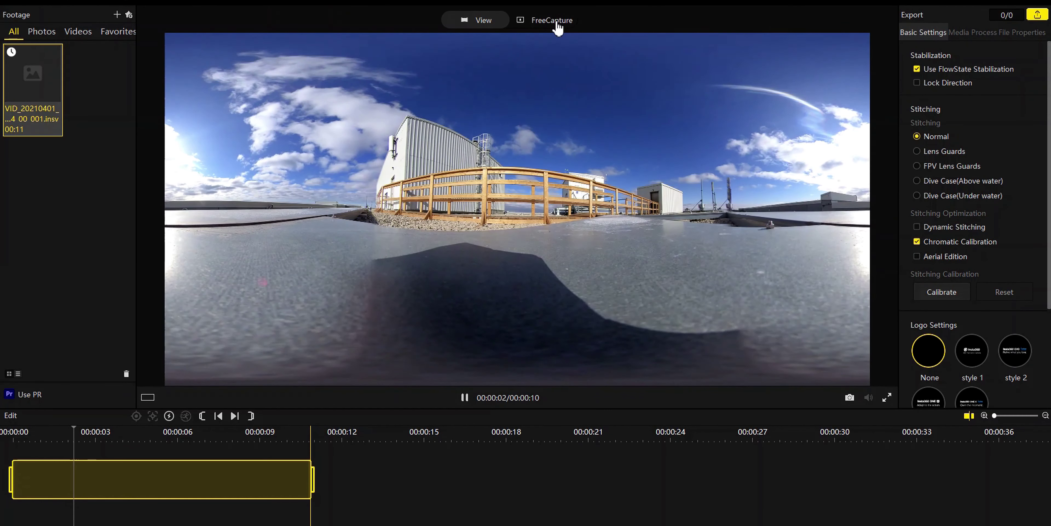
# Switch to FreeCapture and add a keyframe at 0.000 s with the view aimed at the lake and town, tilt about 5.4
pyautogui.click(552, 20)
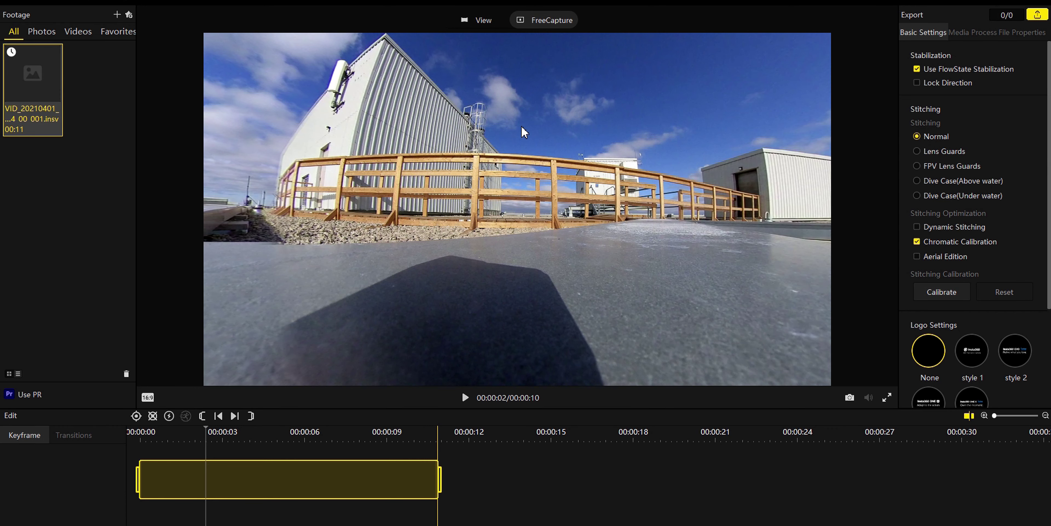
pyautogui.click(142, 439)
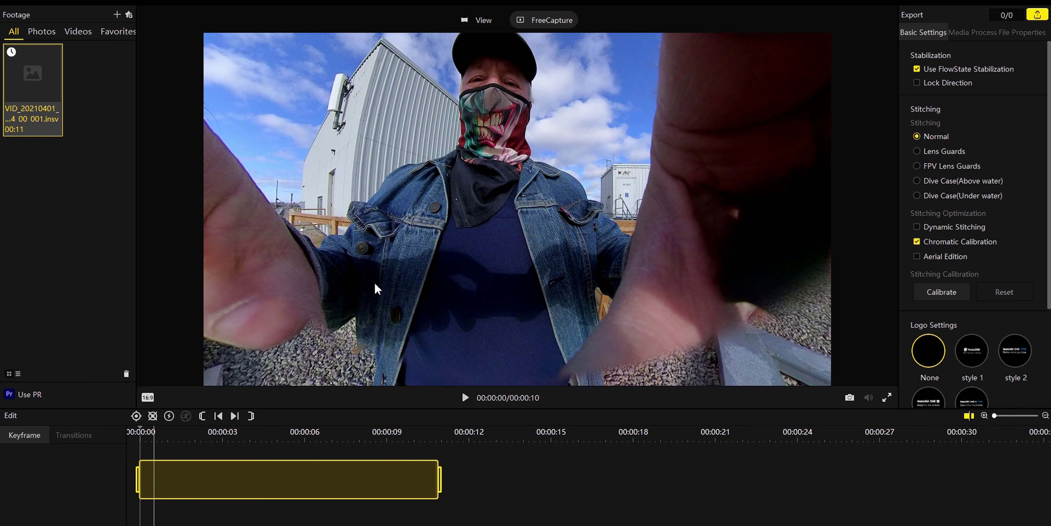
pyautogui.moveTo(537, 183); pyautogui.dragTo(514, 290)
pyautogui.click(528, 248)
pyautogui.moveTo(528, 248); pyautogui.dragTo(542, 292)
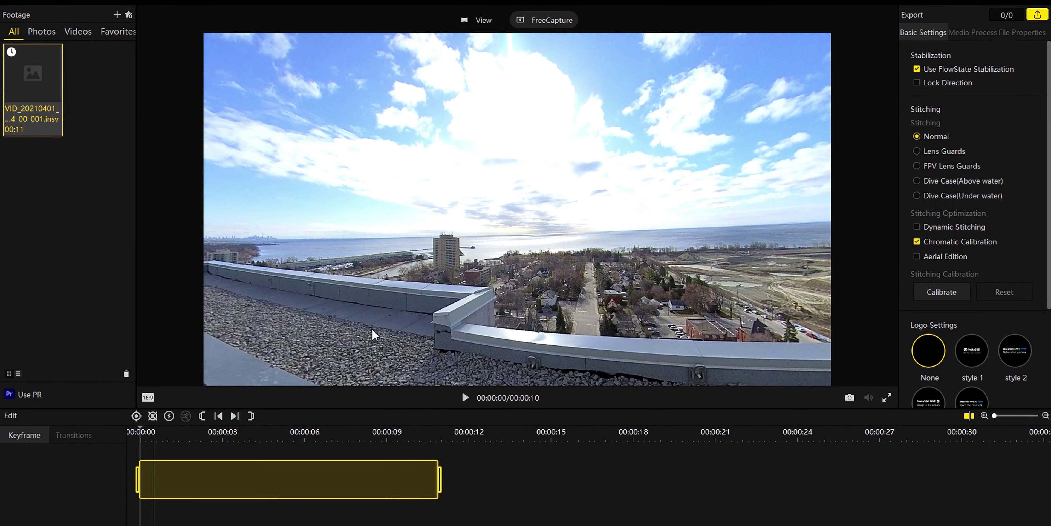
pyautogui.click(136, 417)
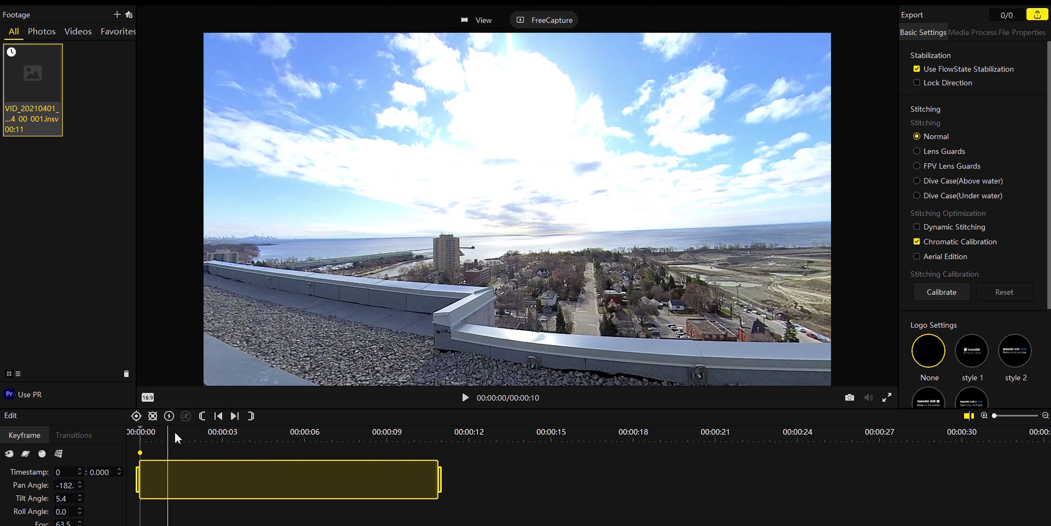
# Add a keyframe at 1.000 s with the view turned to the metal building's corner and wooden railing, tilt about 38.1
pyautogui.click(168, 437)
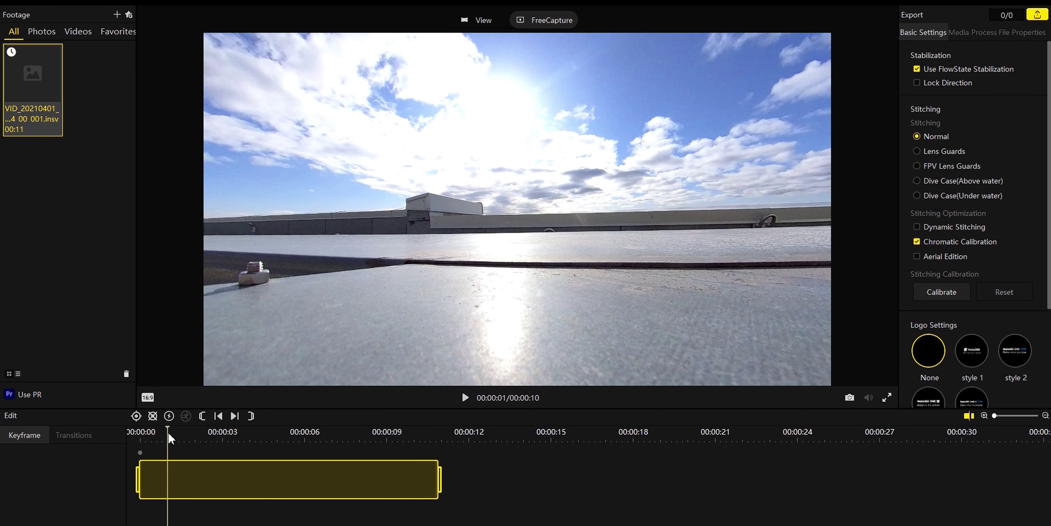
pyautogui.moveTo(670, 218); pyautogui.dragTo(490, 320)
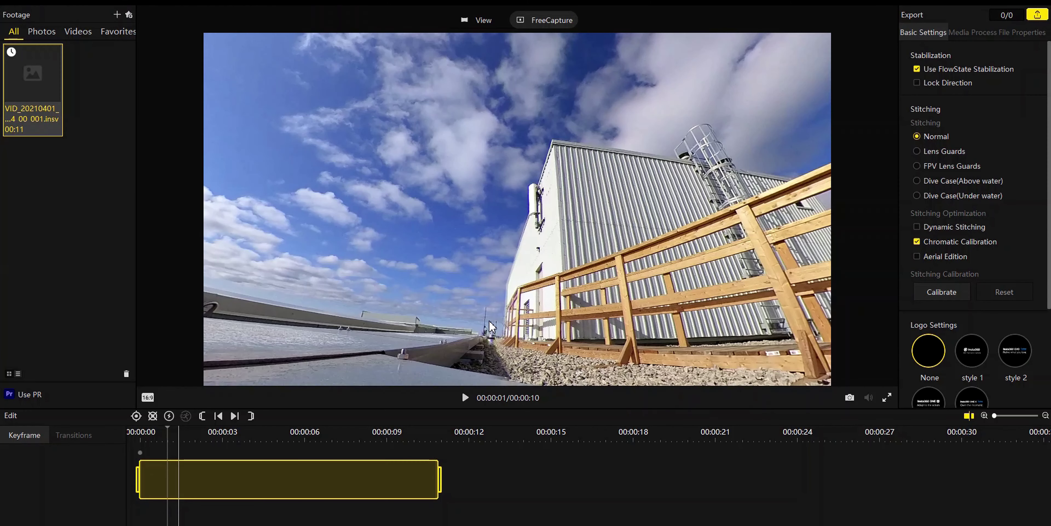
pyautogui.moveTo(489, 272); pyautogui.dragTo(527, 338)
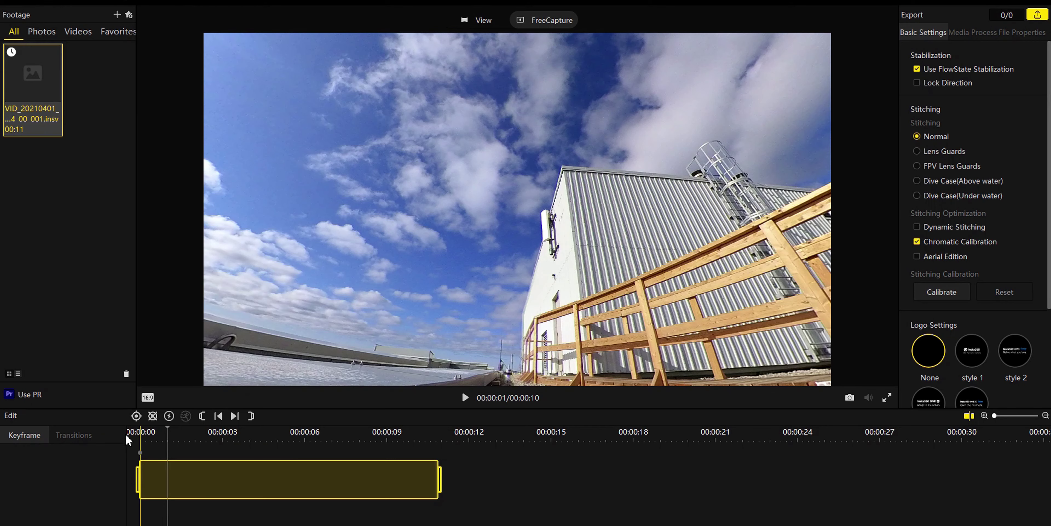
pyautogui.click(136, 416)
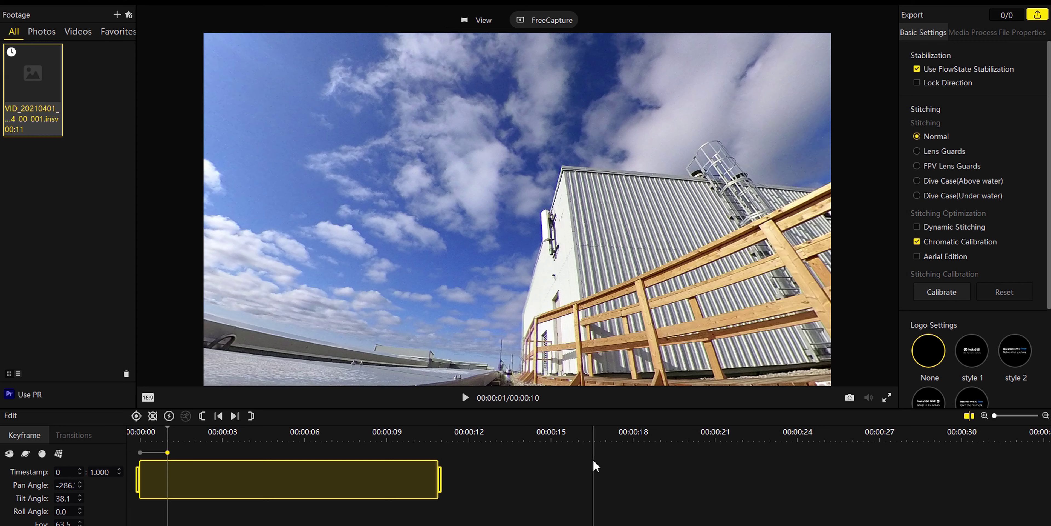
# Add a keyframe at 2.500 s framing the wooden railing between the buildings, with tilt about 22 and field of view about 52.1
pyautogui.click(208, 435)
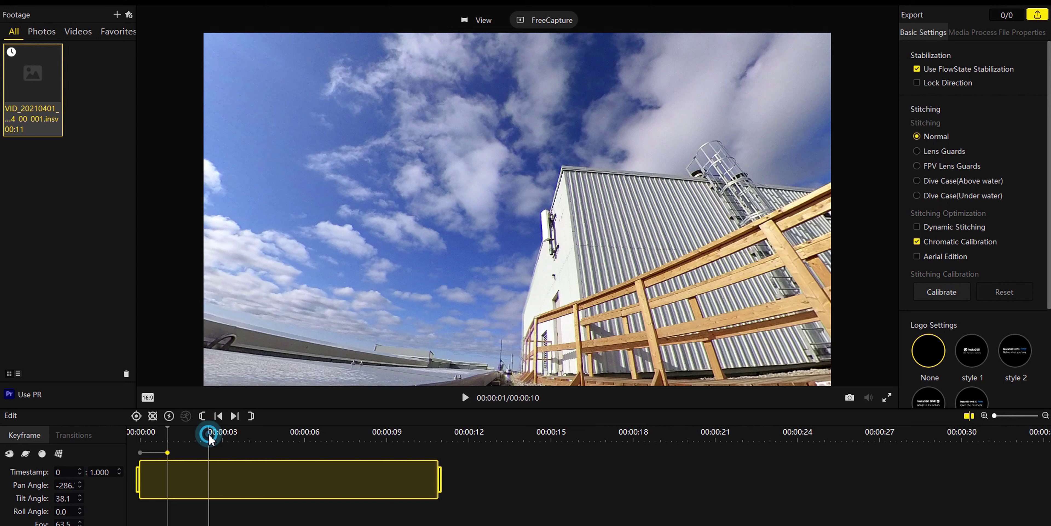
pyautogui.moveTo(610, 282); pyautogui.dragTo(489, 237)
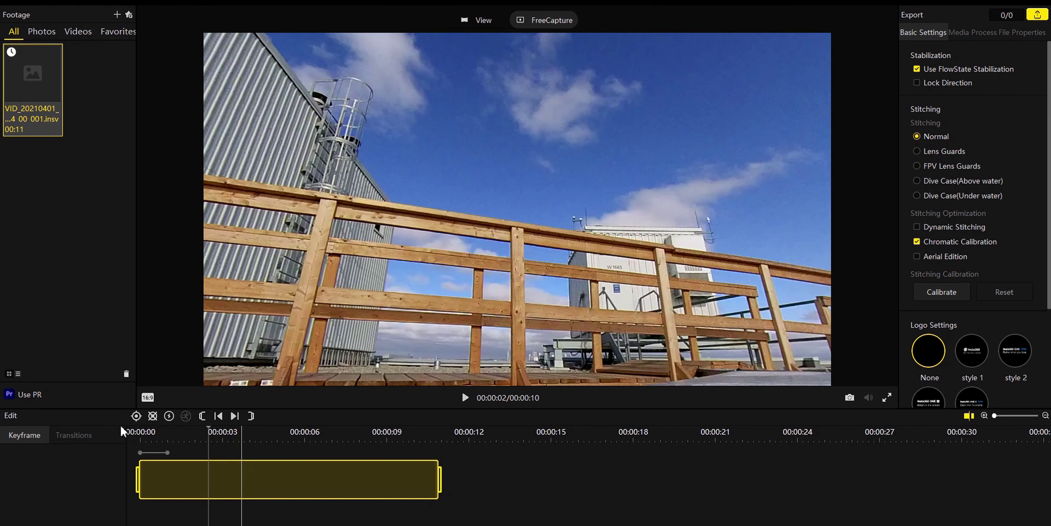
pyautogui.click(132, 419)
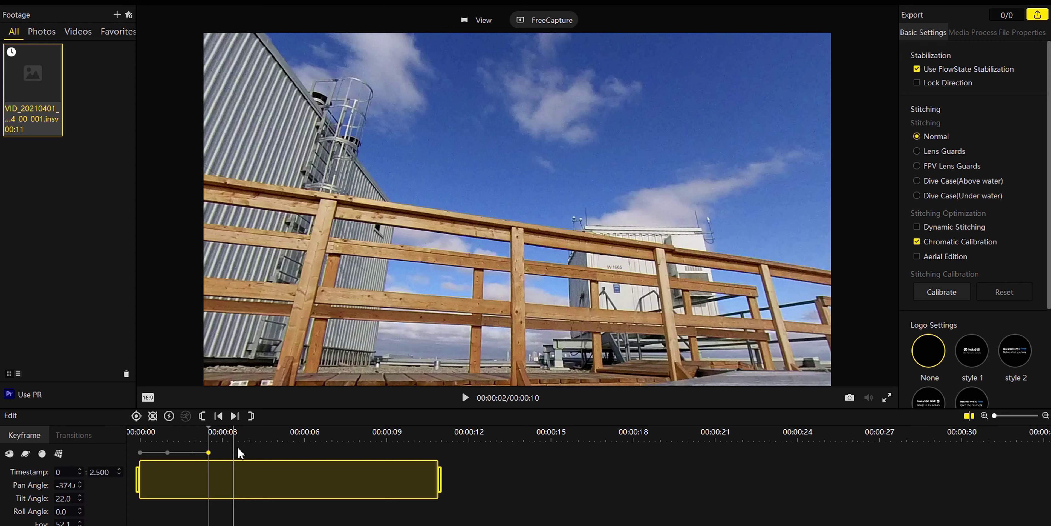
# Add a keyframe at 4.000 s with the view panned to the small white shed and antenna masts, tilt about 23.3
pyautogui.click(243, 438)
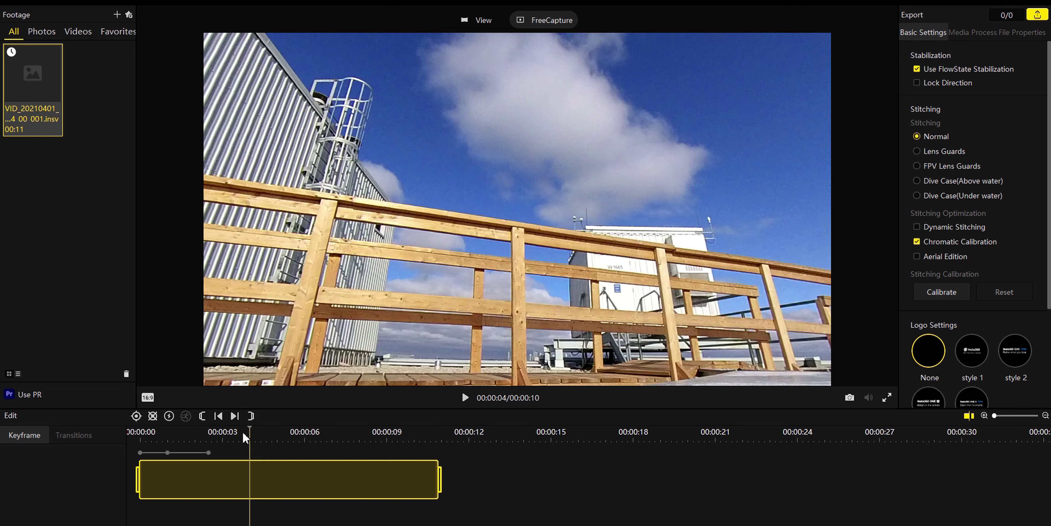
pyautogui.moveTo(593, 236); pyautogui.dragTo(313, 215)
pyautogui.moveTo(506, 237); pyautogui.dragTo(345, 245)
pyautogui.moveTo(488, 251); pyautogui.dragTo(273, 288)
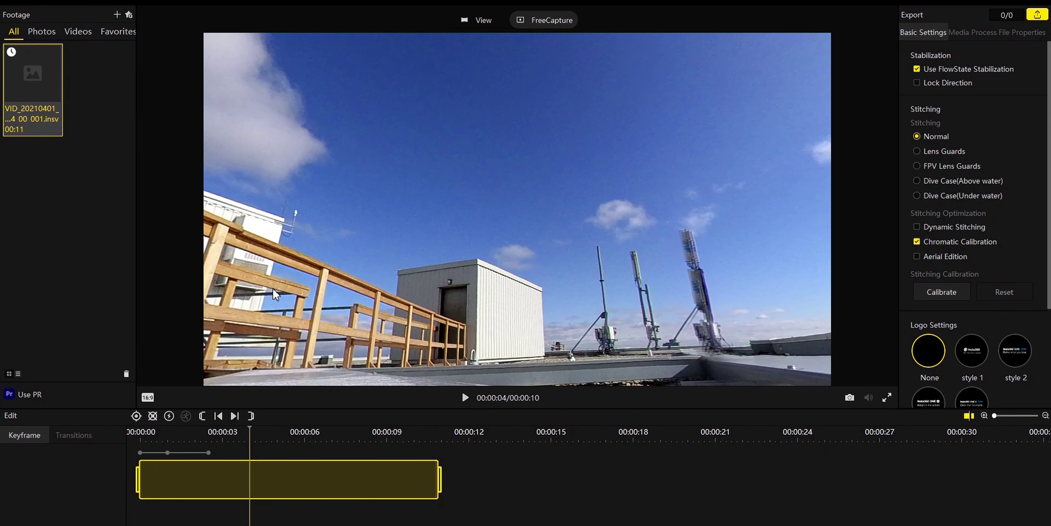
pyautogui.moveTo(334, 254); pyautogui.dragTo(263, 274)
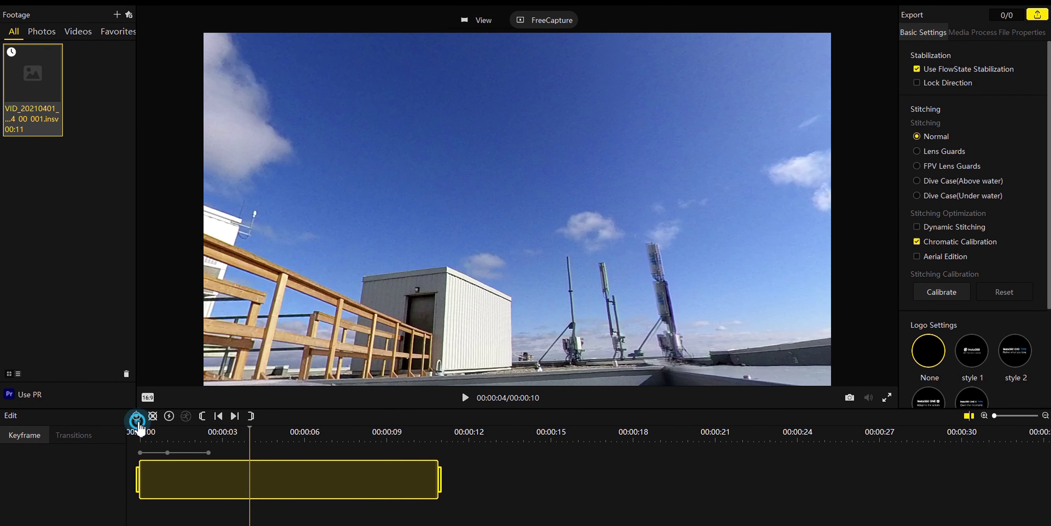
pyautogui.click(137, 416)
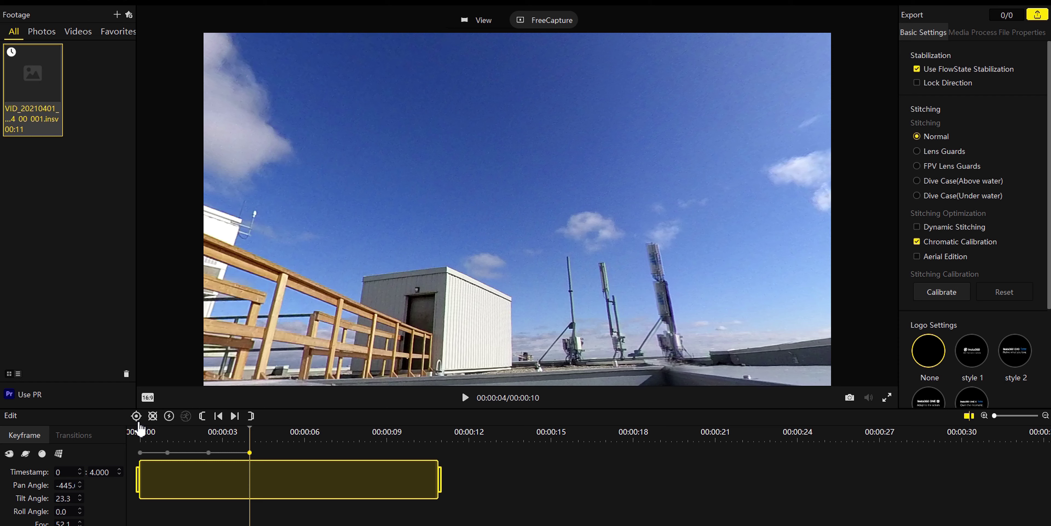
# Add a keyframe at 5.600 s with the view panned to the sun and clouds above the roof parapet, tilt about 24
pyautogui.click(293, 441)
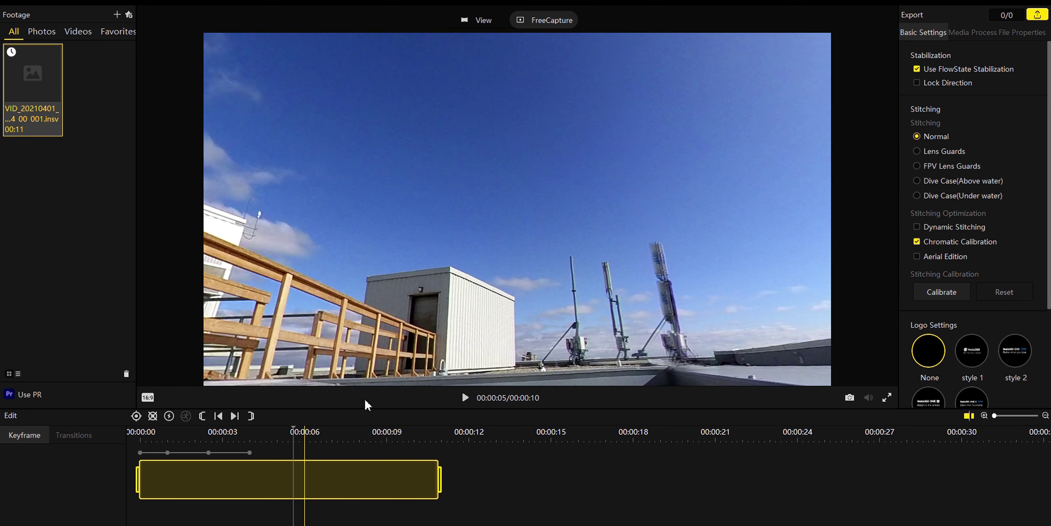
pyautogui.moveTo(607, 262); pyautogui.dragTo(383, 260)
pyautogui.moveTo(629, 286); pyautogui.dragTo(306, 284)
pyautogui.moveTo(538, 252); pyautogui.dragTo(369, 329)
pyautogui.moveTo(476, 316); pyautogui.dragTo(265, 275)
pyautogui.moveTo(431, 249); pyautogui.dragTo(265, 305)
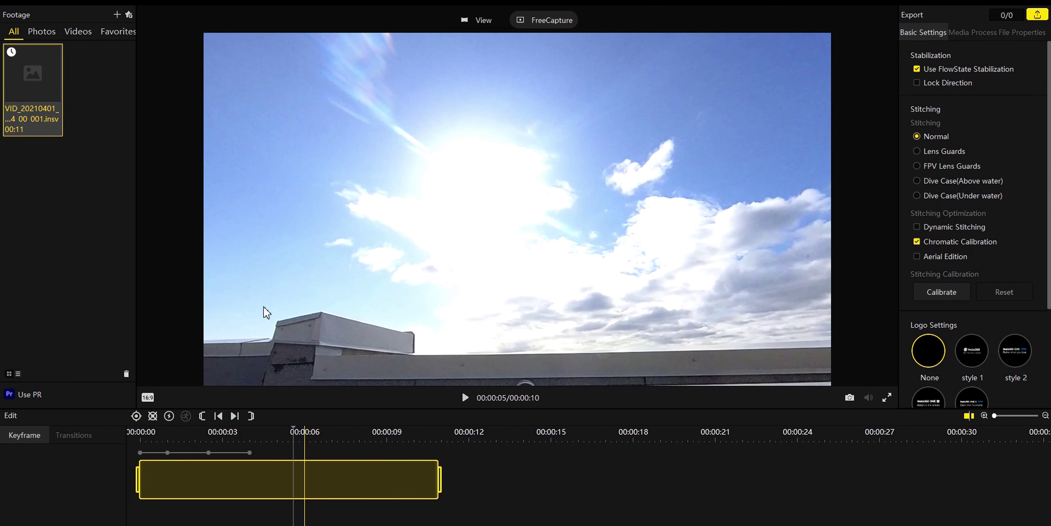
pyautogui.moveTo(340, 272); pyautogui.dragTo(179, 358)
pyautogui.moveTo(295, 322); pyautogui.dragTo(254, 186)
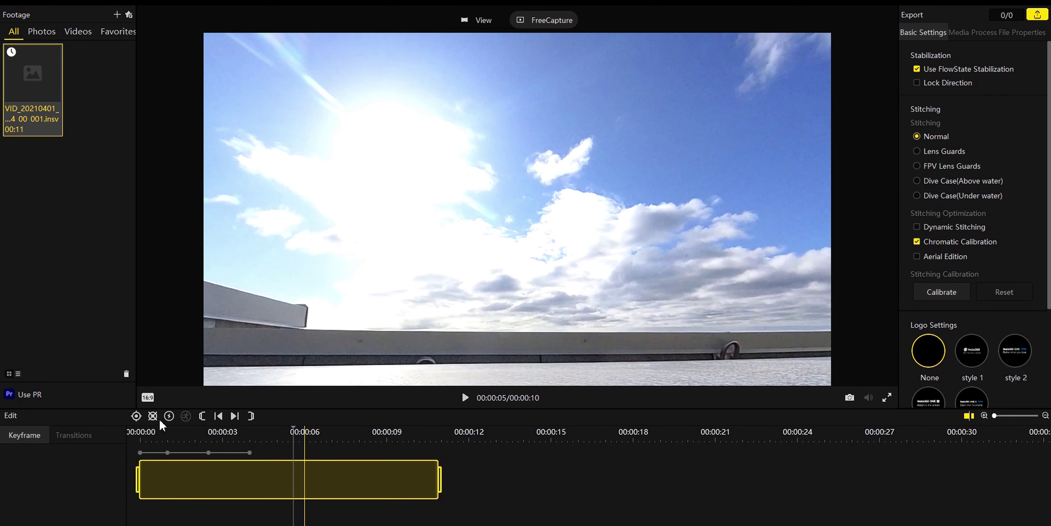
pyautogui.click(136, 416)
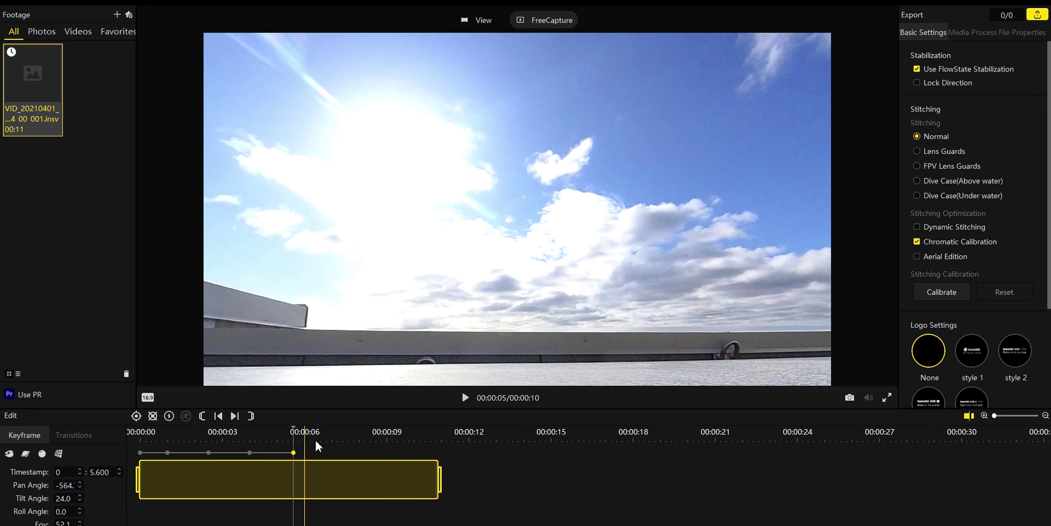
# Add a keyframe at 7.000 s with the view tilted up to about 59.8, showing blue sky above the metal building's peak
pyautogui.click(339, 434)
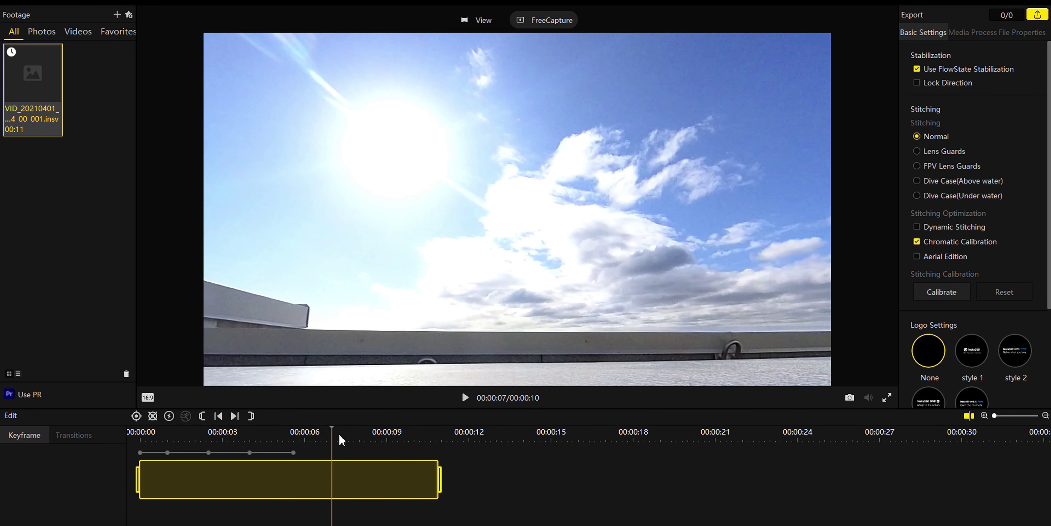
pyautogui.moveTo(654, 207); pyautogui.dragTo(456, 199)
pyautogui.moveTo(660, 216); pyautogui.dragTo(424, 200)
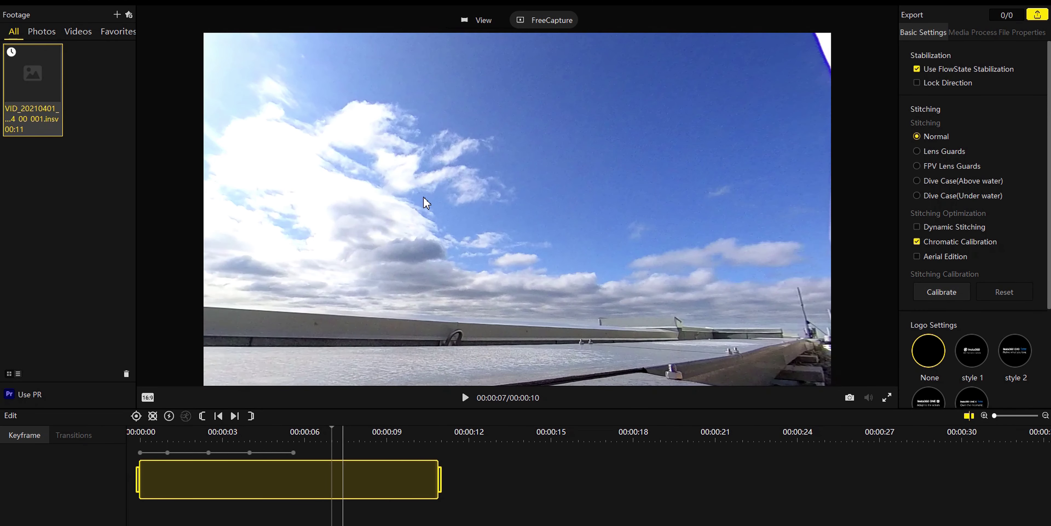
pyautogui.moveTo(645, 227); pyautogui.dragTo(481, 216)
pyautogui.moveTo(600, 236); pyautogui.dragTo(485, 220)
pyautogui.moveTo(594, 241); pyautogui.dragTo(458, 175)
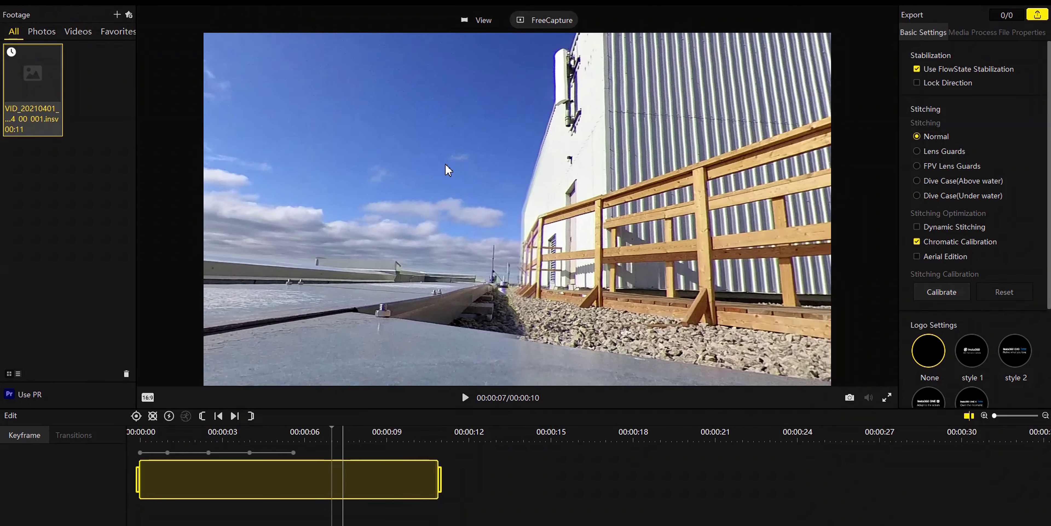
pyautogui.moveTo(569, 201); pyautogui.dragTo(652, 334)
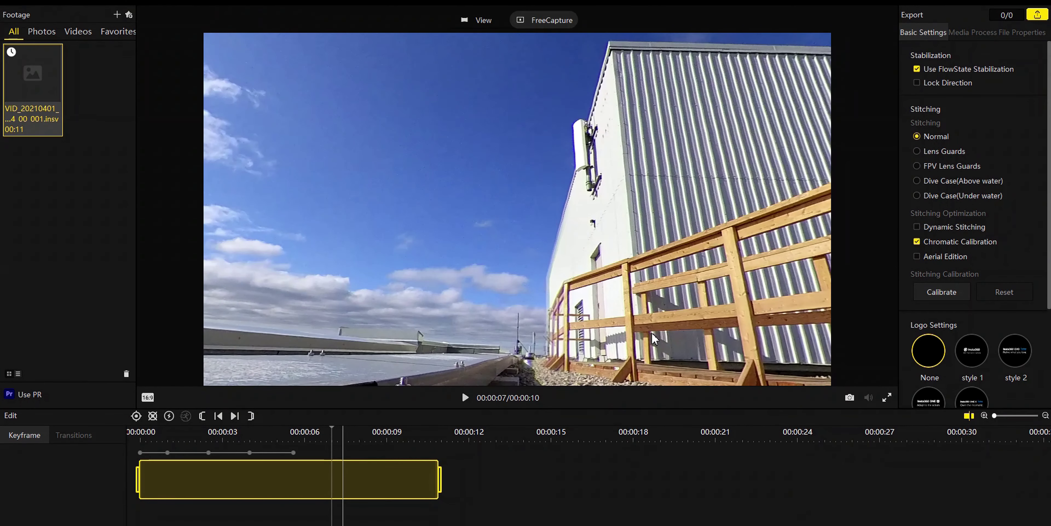
pyautogui.moveTo(641, 234); pyautogui.dragTo(604, 343)
pyautogui.moveTo(577, 240); pyautogui.dragTo(559, 345)
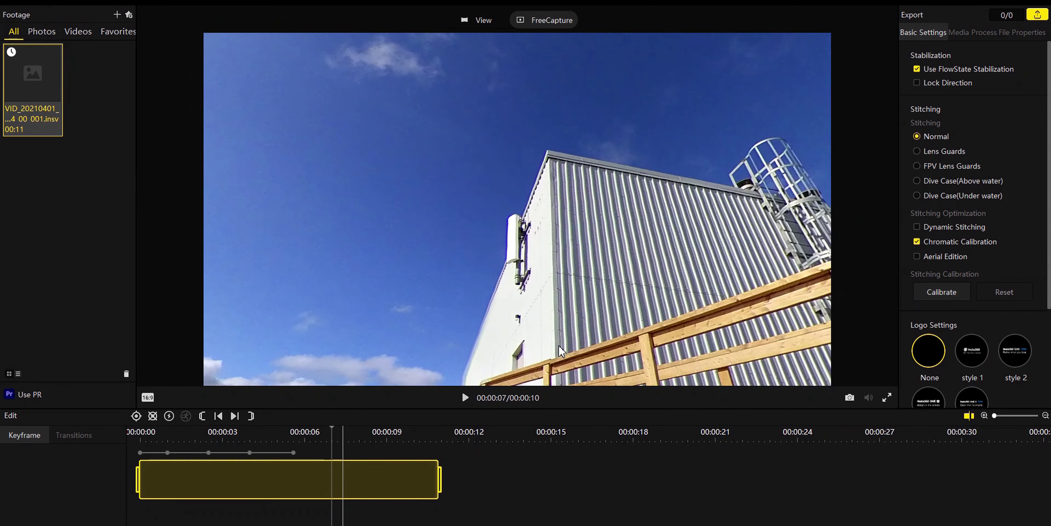
pyautogui.moveTo(573, 233); pyautogui.dragTo(605, 356)
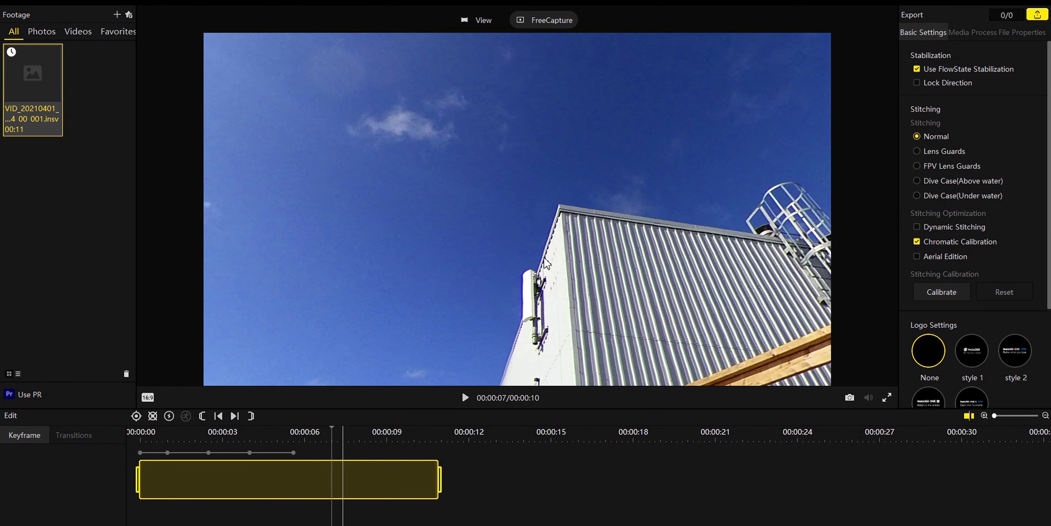
pyautogui.moveTo(547, 263); pyautogui.dragTo(403, 331)
pyautogui.moveTo(547, 297); pyautogui.dragTo(374, 373)
pyautogui.moveTo(452, 317); pyautogui.dragTo(355, 342)
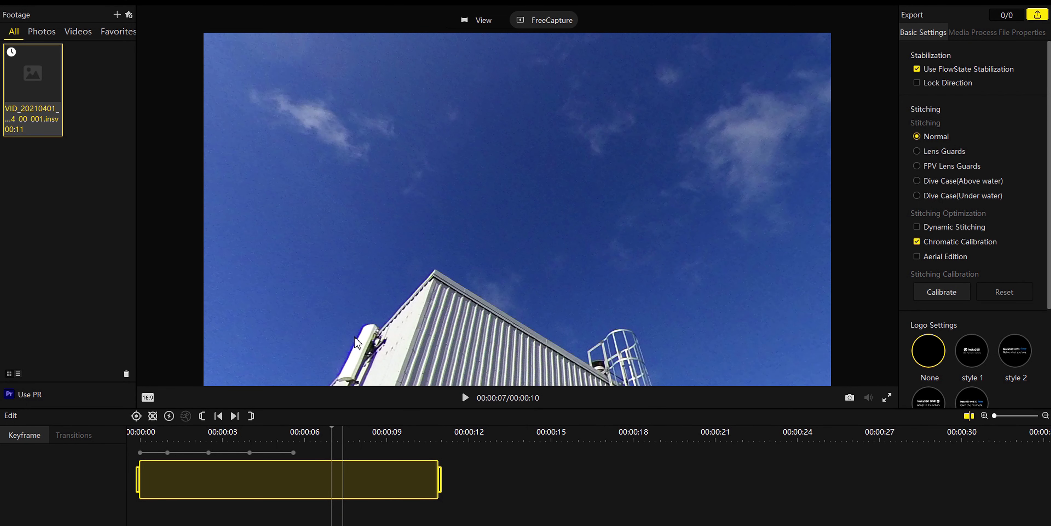
pyautogui.click(137, 417)
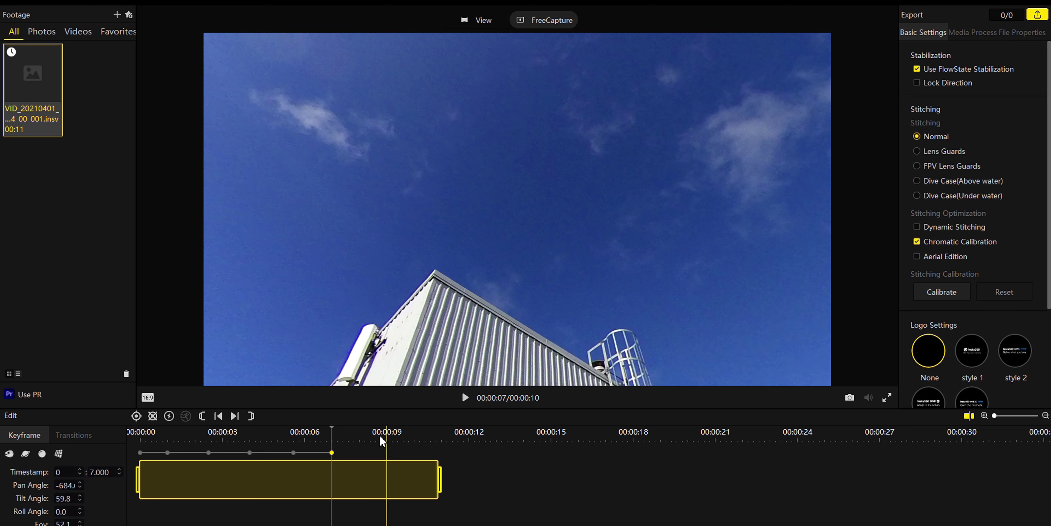
# Add a keyframe at about 8 seconds with the view panned to the large clouds high in the sky
pyautogui.click(370, 432)
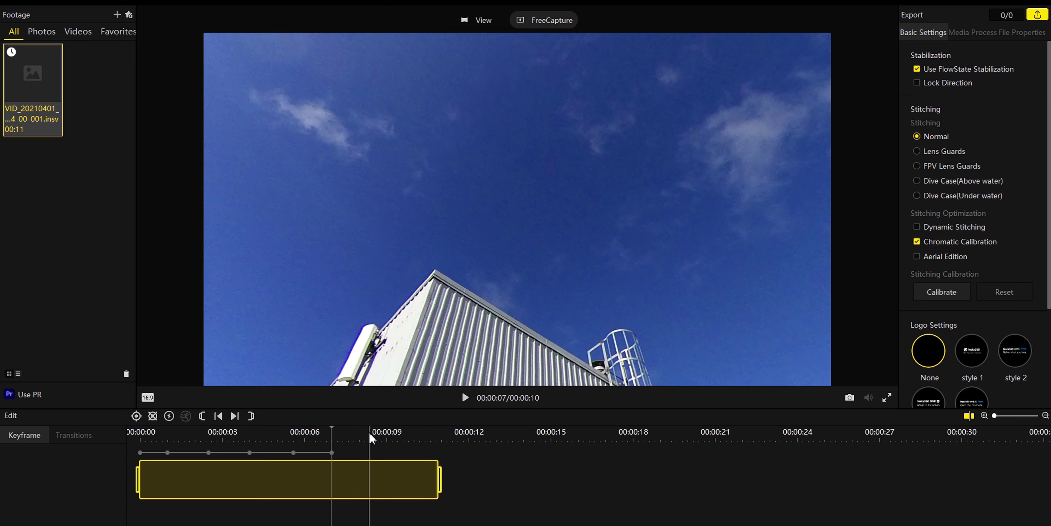
pyautogui.moveTo(657, 199); pyautogui.dragTo(411, 164)
pyautogui.moveTo(613, 274); pyautogui.dragTo(338, 194)
pyautogui.moveTo(608, 315); pyautogui.dragTo(390, 227)
pyautogui.moveTo(582, 284); pyautogui.dragTo(324, 193)
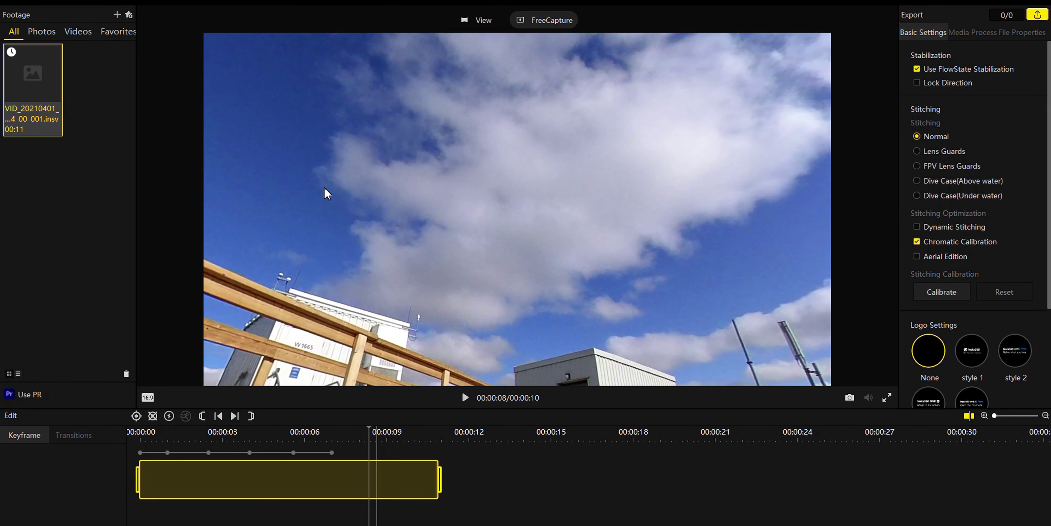
pyautogui.moveTo(462, 218); pyautogui.dragTo(168, 297)
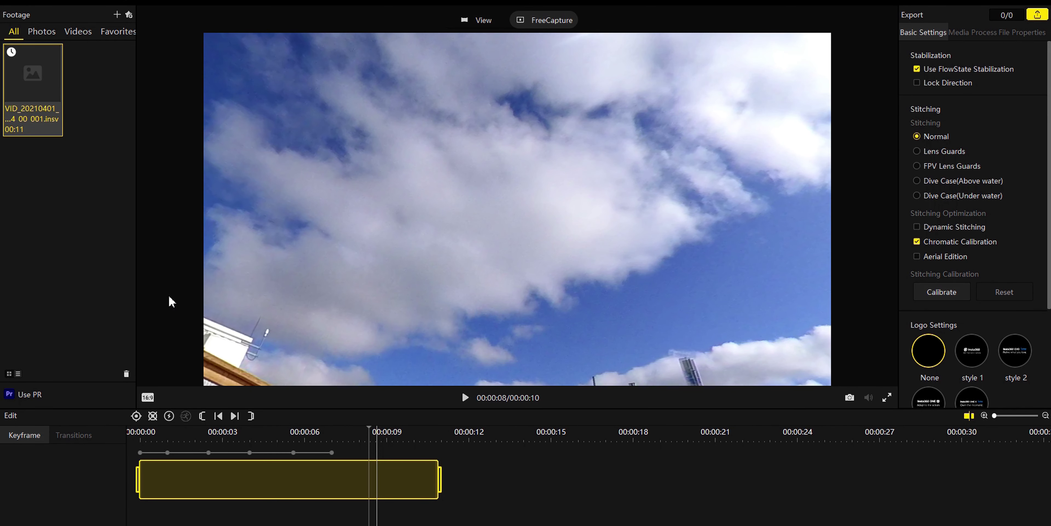
pyautogui.moveTo(293, 262); pyautogui.dragTo(194, 280)
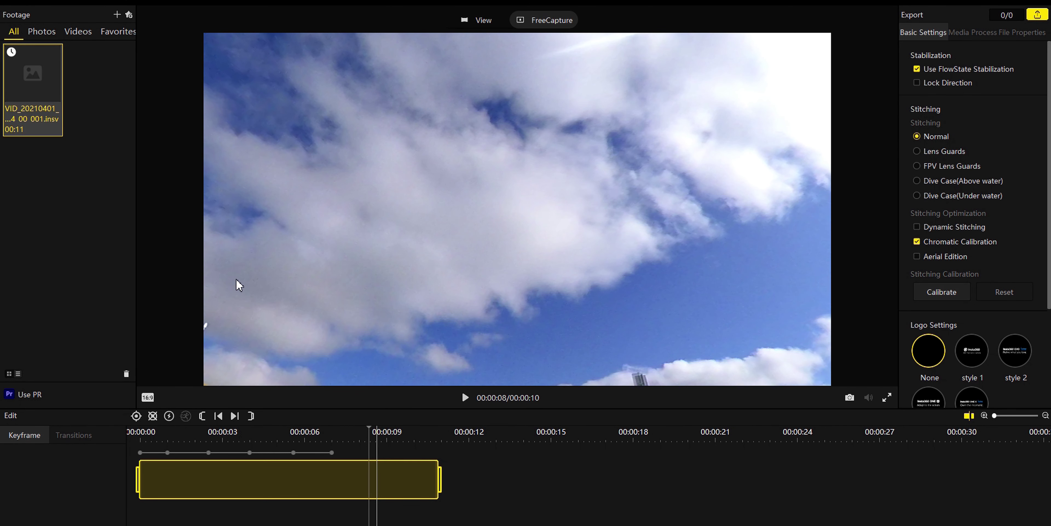
pyautogui.moveTo(356, 289); pyautogui.dragTo(345, 313)
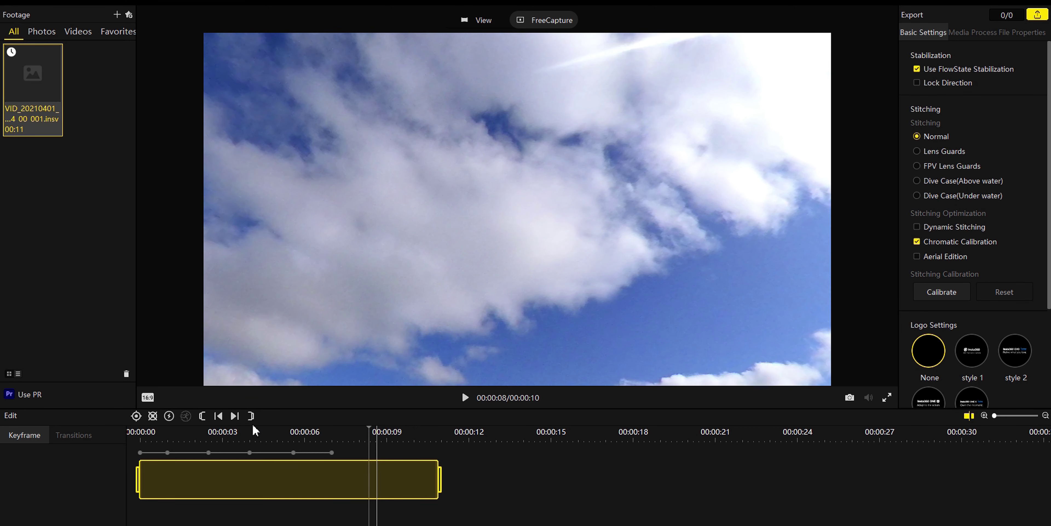
pyautogui.click(136, 417)
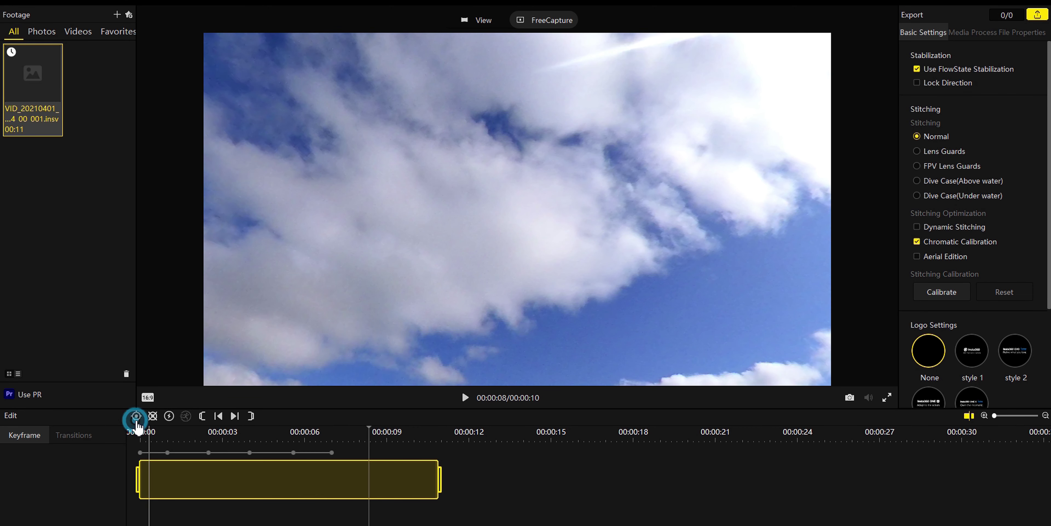
# Add a keyframe at 10.000 s with the view panned to the clouds above the roof ledge, tilt about 20.9
pyautogui.click(412, 435)
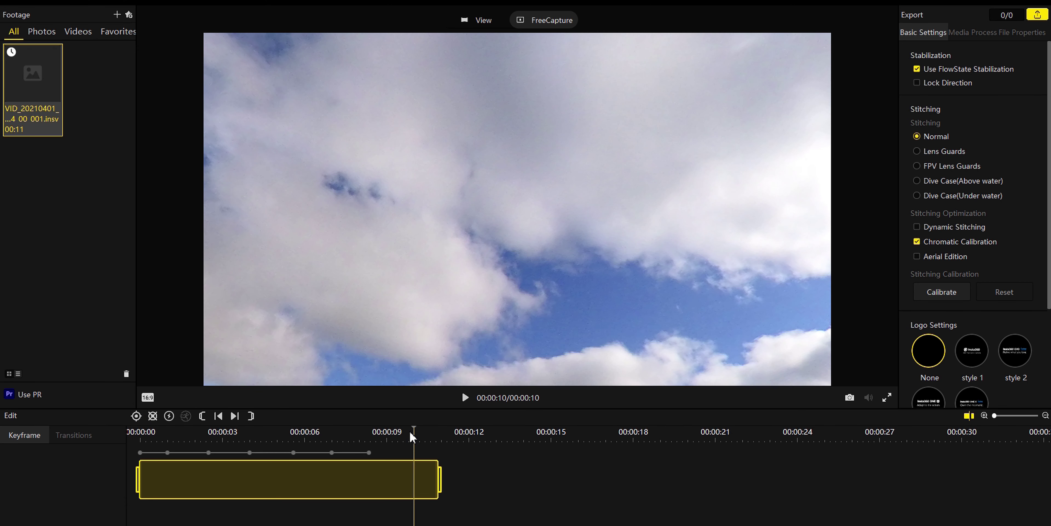
pyautogui.moveTo(552, 326); pyautogui.dragTo(467, 225)
pyautogui.moveTo(588, 294); pyautogui.dragTo(364, 136)
pyautogui.moveTo(598, 275); pyautogui.dragTo(477, 208)
pyautogui.moveTo(651, 236); pyautogui.dragTo(434, 268)
pyautogui.moveTo(568, 242); pyautogui.dragTo(438, 266)
pyautogui.moveTo(557, 261); pyautogui.dragTo(314, 244)
pyautogui.moveTo(478, 220); pyautogui.dragTo(318, 224)
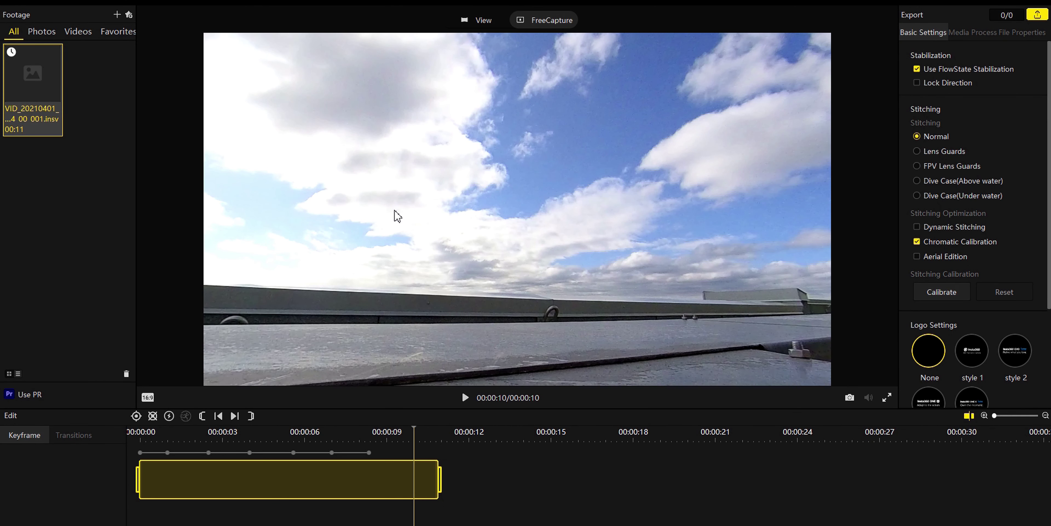
pyautogui.moveTo(394, 211); pyautogui.dragTo(332, 255)
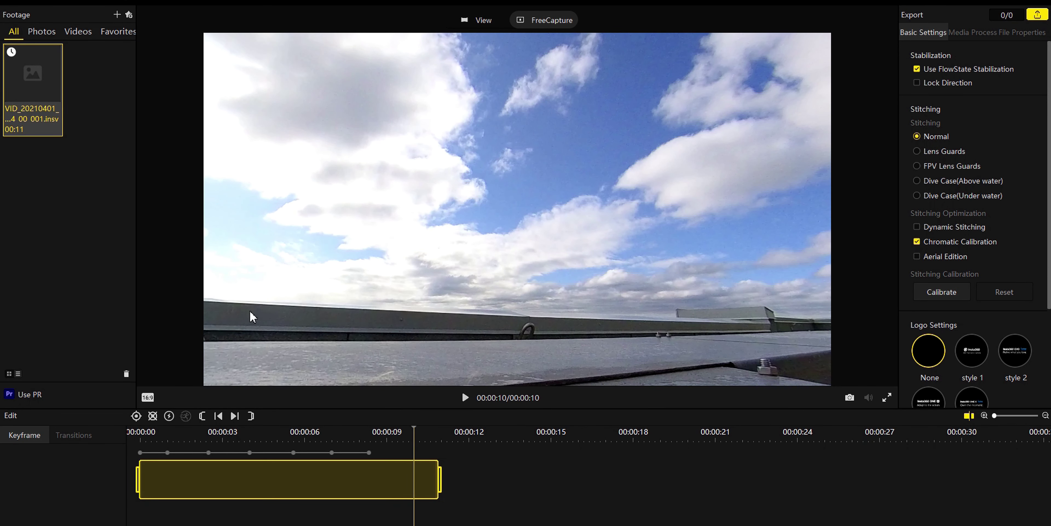
pyautogui.click(136, 417)
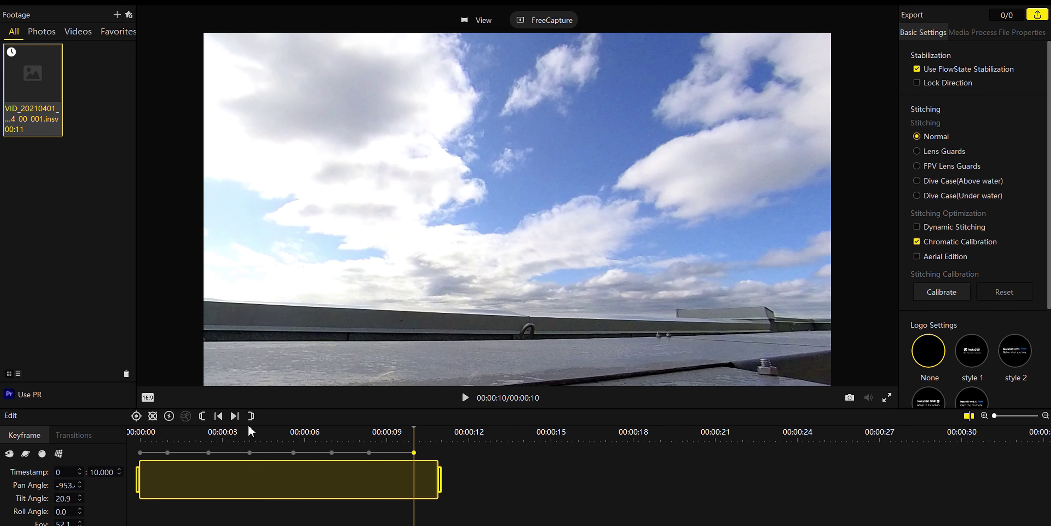
# Add a keyframe at 10.760 s with the view framing the man by the wooden railing and metal building, tilt about 18.3
pyautogui.click(437, 432)
pyautogui.moveTo(589, 322); pyautogui.dragTo(393, 238)
pyautogui.moveTo(591, 256); pyautogui.dragTo(463, 297)
pyautogui.moveTo(457, 230); pyautogui.dragTo(416, 313)
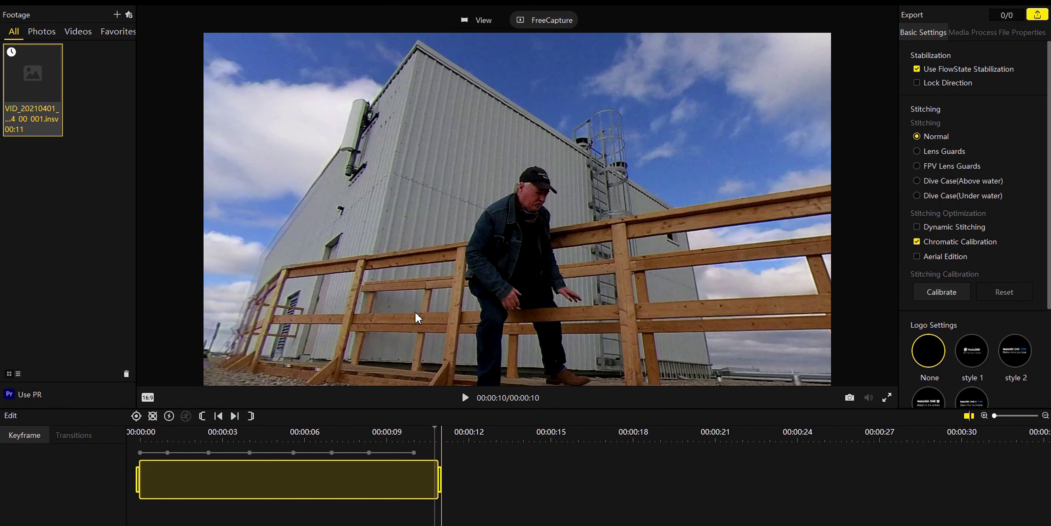
pyautogui.moveTo(415, 311); pyautogui.dragTo(417, 233)
pyautogui.click(147, 397)
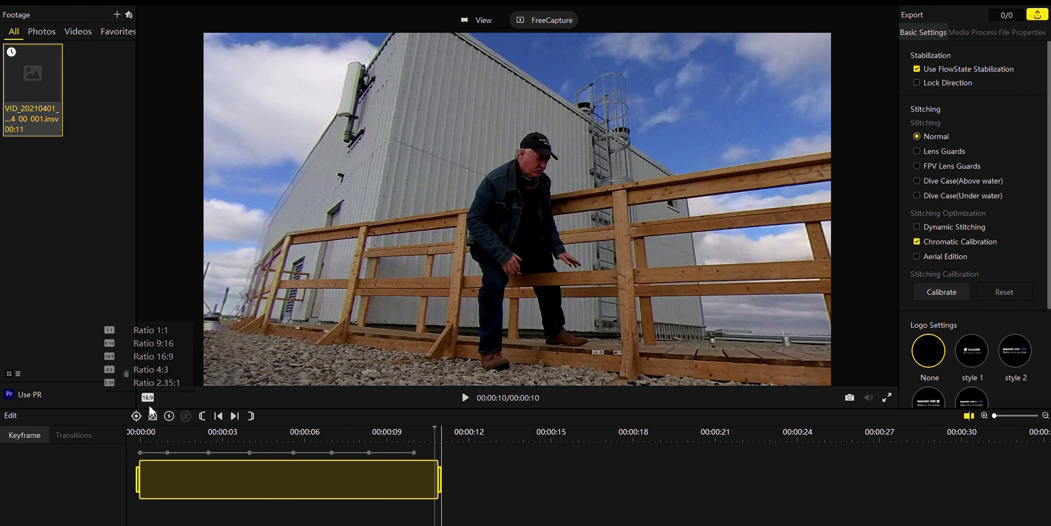
pyautogui.click(136, 415)
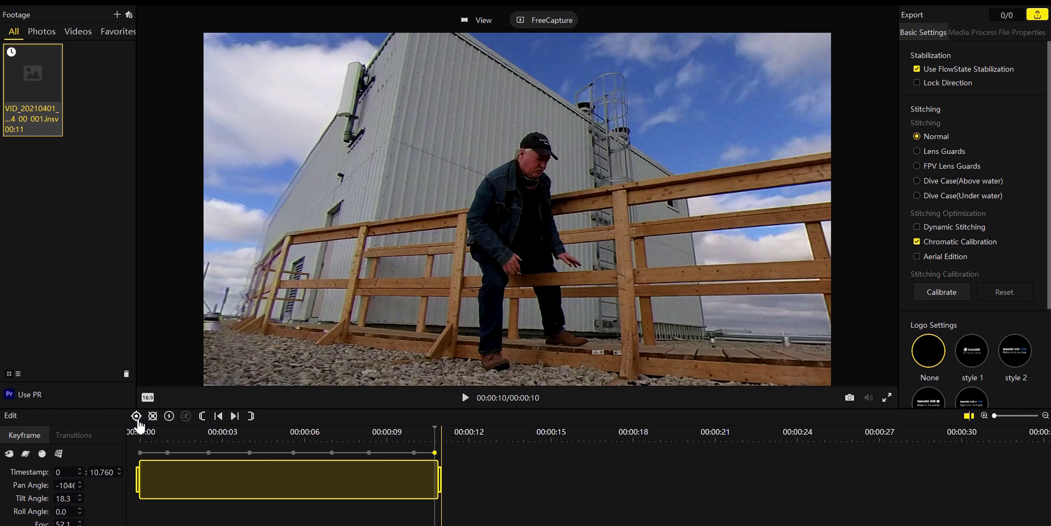
# Start the Windows Magnifier and enlarge the screen to 200% around the clip's keyframe track
pyautogui.click(140, 478)
pyautogui.press('super+plus')
pyautogui.click(331, 453)
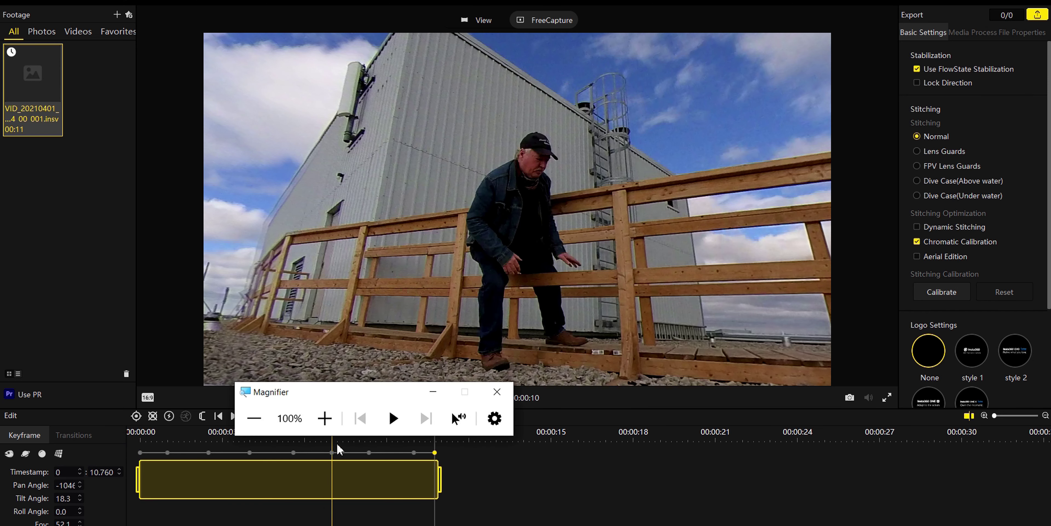
pyautogui.click(325, 417)
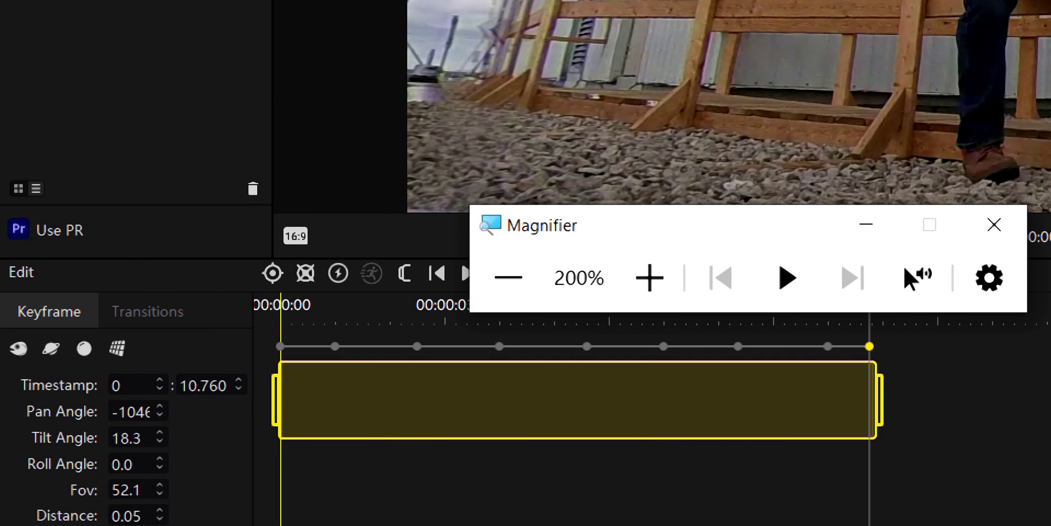